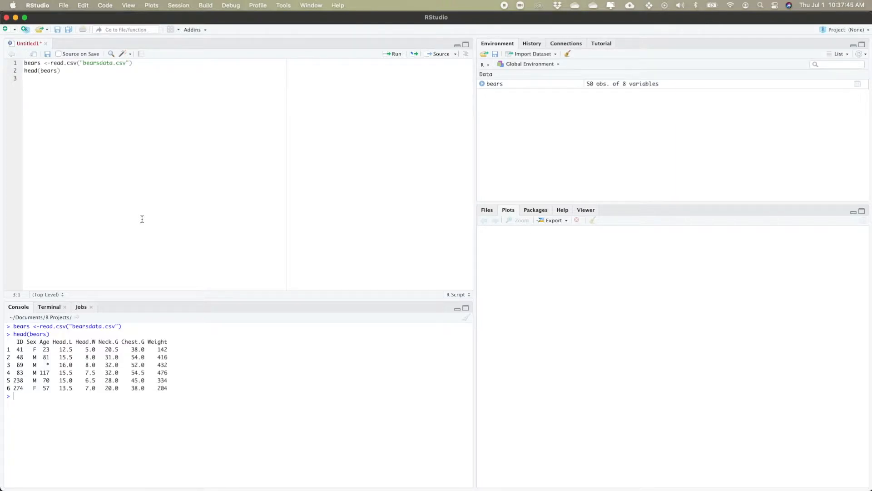
# - Add a line computing the mean of the bears Head.L column, mean(bears$Head.L), and run it
pyautogui.press('Return')
pyautogui.write('mean(')
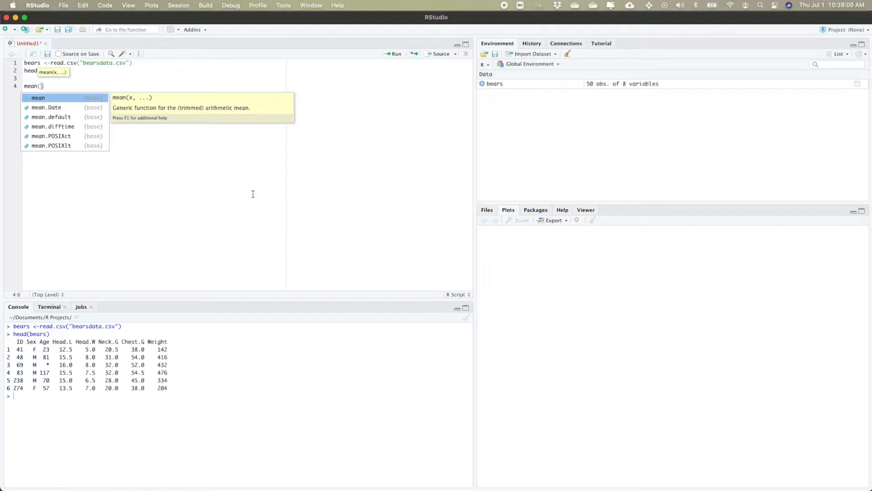
pyautogui.write('bears')
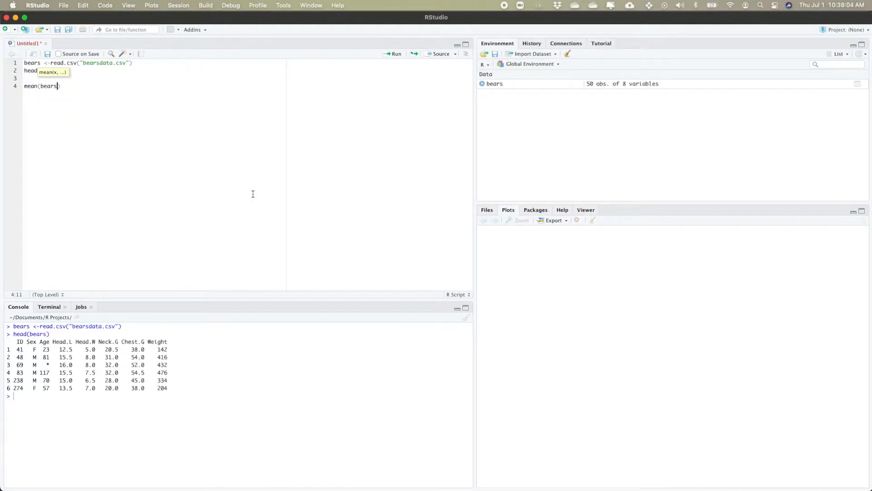
pyautogui.write('$')
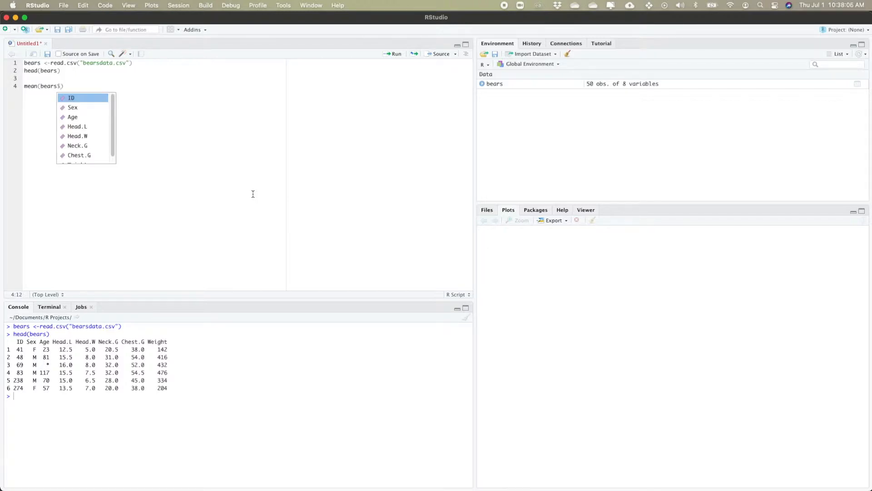
pyautogui.write('Hea')
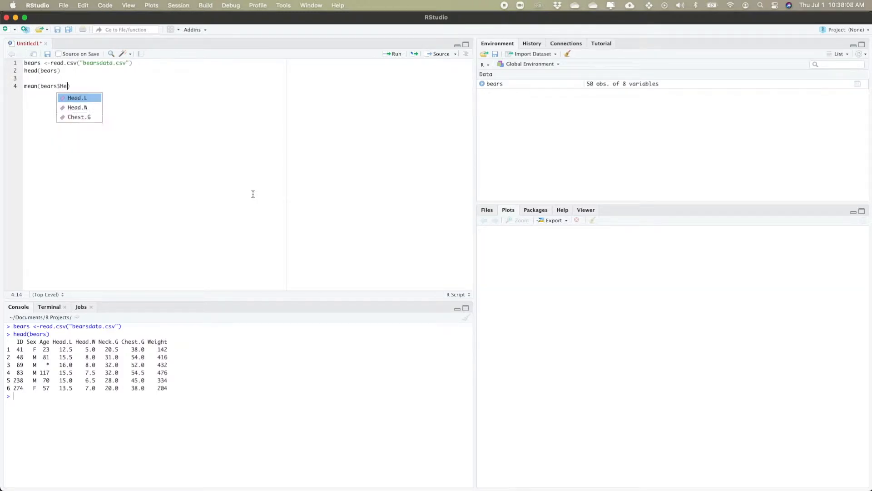
pyautogui.write('d.')
pyautogui.press('Return')
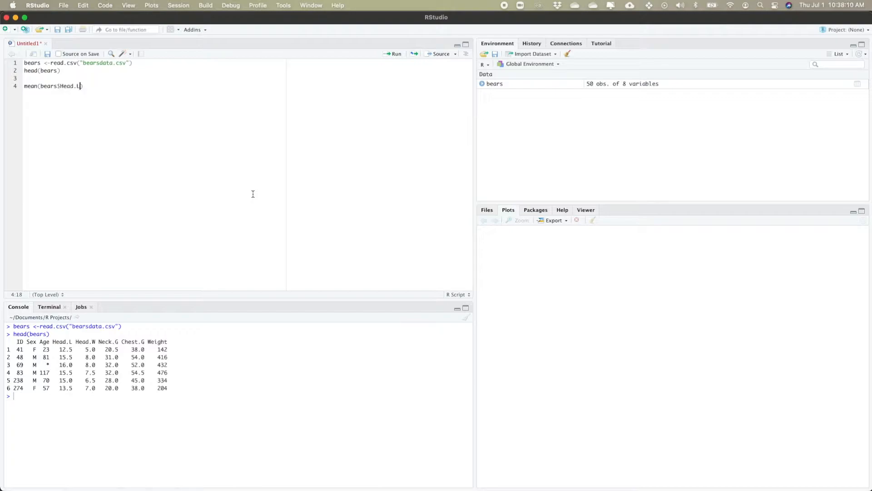
pyautogui.click(395, 54)
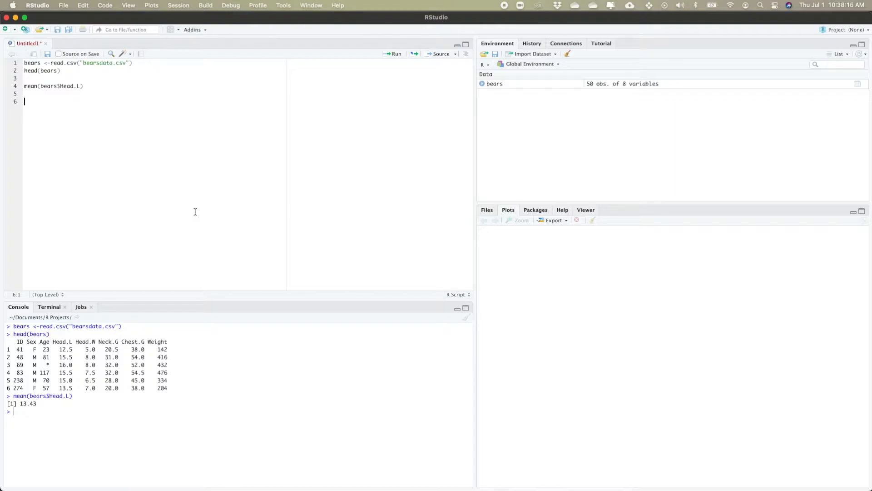
# - Add the comment "#mean = 15, alternative mean < 15" to the script below the mean calculation
pyautogui.write('#mean = 15, alternative mean ')
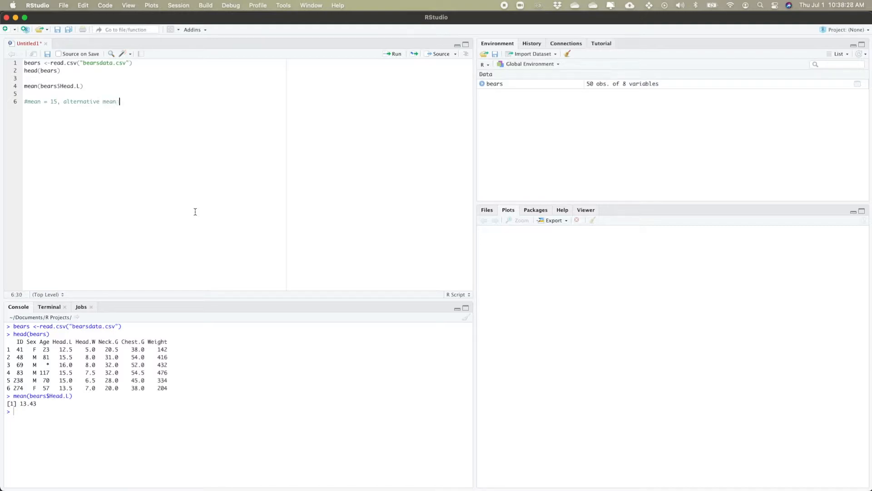
pyautogui.write('< 15')
pyautogui.press('Return')
# - Begin a t.test call on bears$Head.L below the comment, with an alternative argument awaiting a quoted value
pyautogui.write('t.test(')
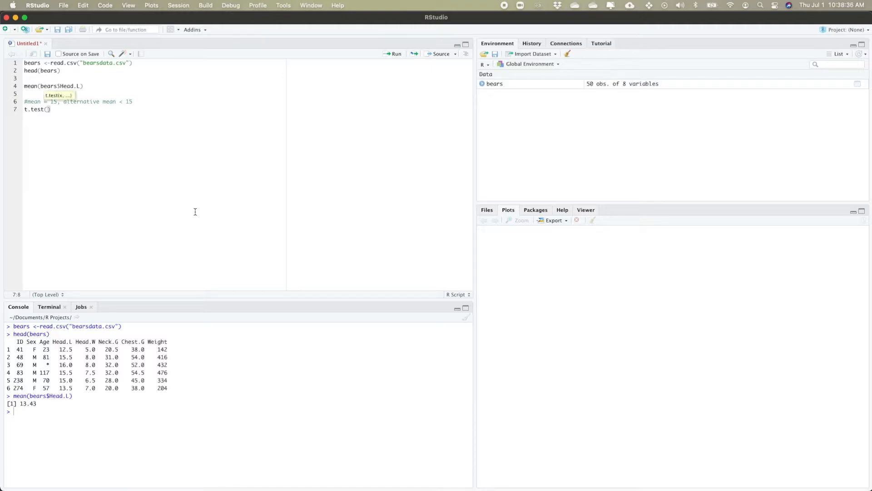
pyautogui.write('bears')
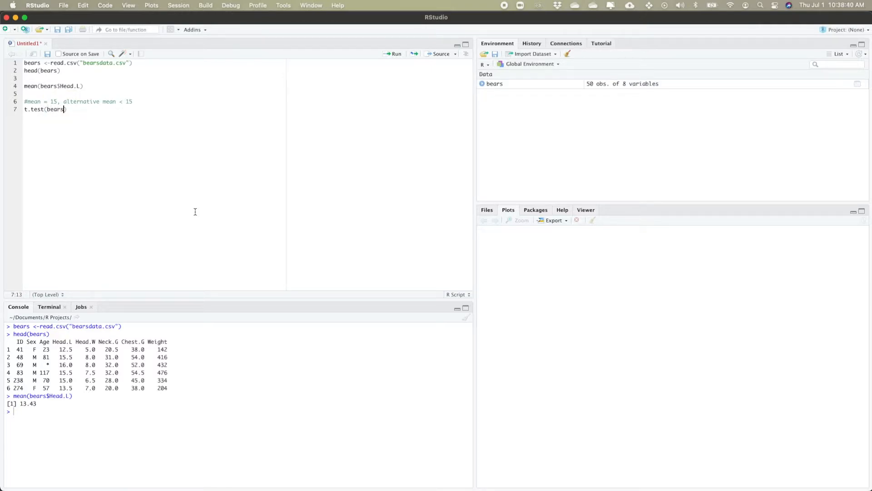
pyautogui.write('$Heal')
pyautogui.press('BackSpace')
pyautogui.write('d.')
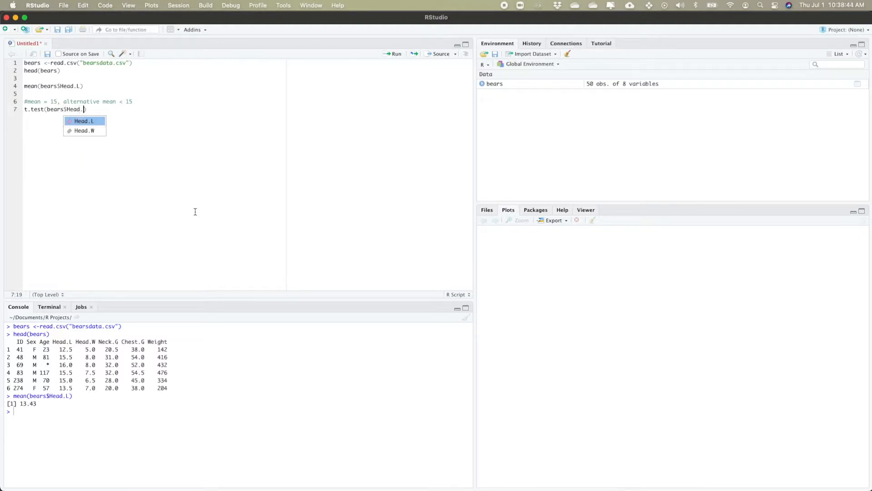
pyautogui.press('Return')
pyautogui.write(', ')
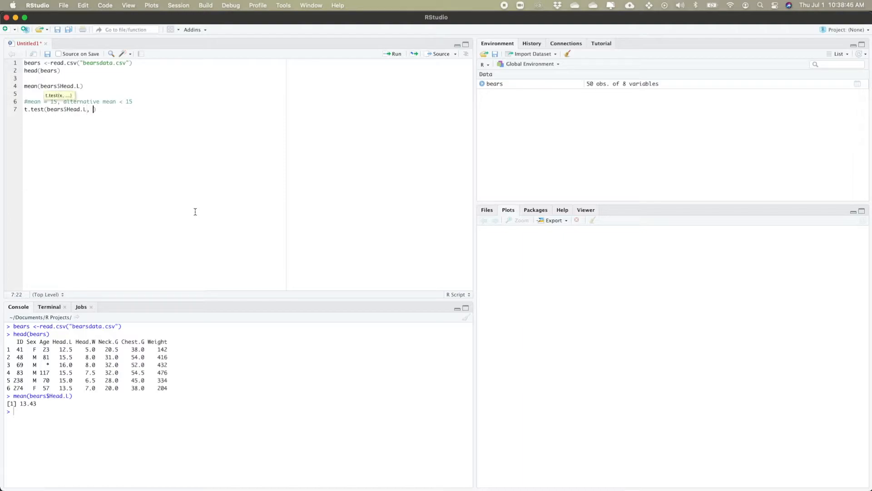
pyautogui.write('alternative')
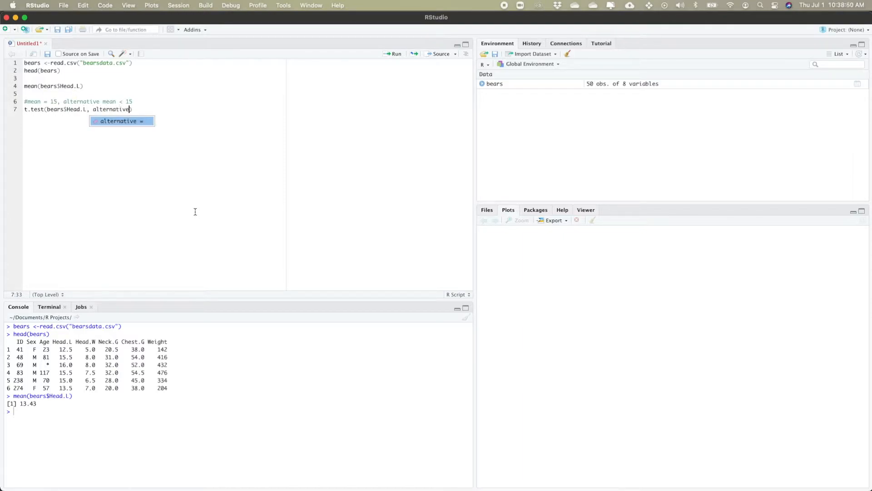
pyautogui.write('="')
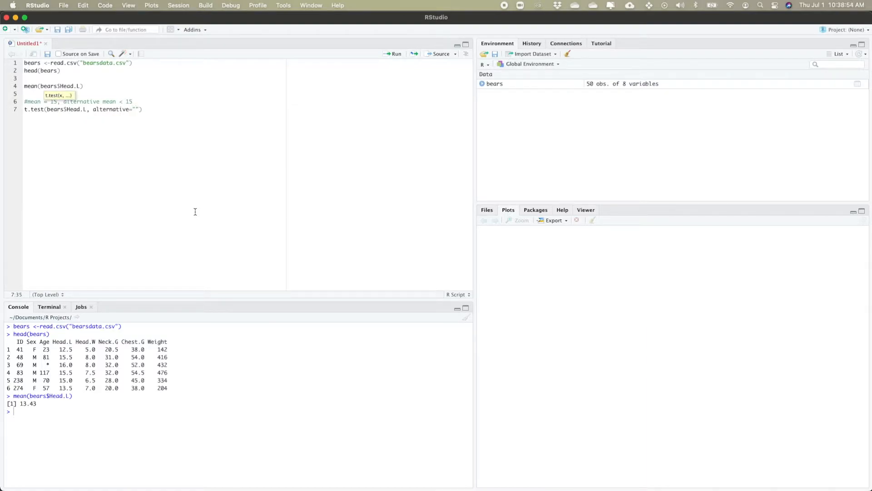
# - Try "two.sided", "less" and "greater" in turn as the value of the t-test's alternative argument
pyautogui.write('two.sided')
pyautogui.hotkey('shift', 'Left')
pyautogui.hotkey('shift', 'Left')
pyautogui.hotkey('shift', 'Left')
pyautogui.hotkey('shift', 'Left')
pyautogui.hotkey('shift', 'Left')
pyautogui.hotkey('shift', 'Left')
pyautogui.hotkey('shift', 'Left')
pyautogui.hotkey('shift', 'Left')
pyautogui.hotkey('shift', 'Left')
pyautogui.write('less')
pyautogui.hotkey('shift', 'Left')
pyautogui.hotkey('shift', 'Left')
pyautogui.hotkey('shift', 'Left')
pyautogui.hotkey('shift', 'Left')
pyautogui.write('greater')
pyautogui.hotkey('shift', 'Left')
pyautogui.hotkey('shift', 'Left')
pyautogui.hotkey('shift', 'Left')
pyautogui.hotkey('shift', 'Left')
pyautogui.hotkey('shift', 'Left')
pyautogui.hotkey('shift', 'Left')
pyautogui.hotkey('shift', 'Left')
# - Complete the Head.L t-test with alternative="less" and mu = 15, and run it
pyautogui.write('less", mu = 15')
pyautogui.click(117, 102)
pyautogui.click(179, 109)
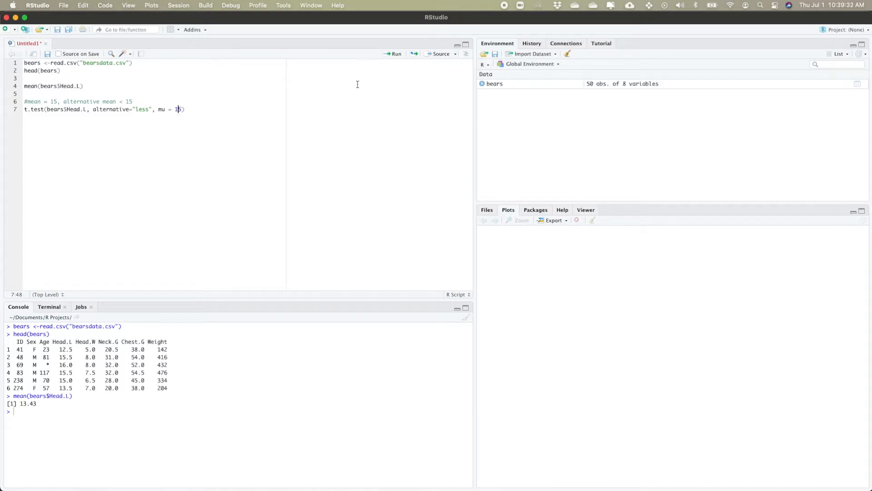
pyautogui.click(394, 54)
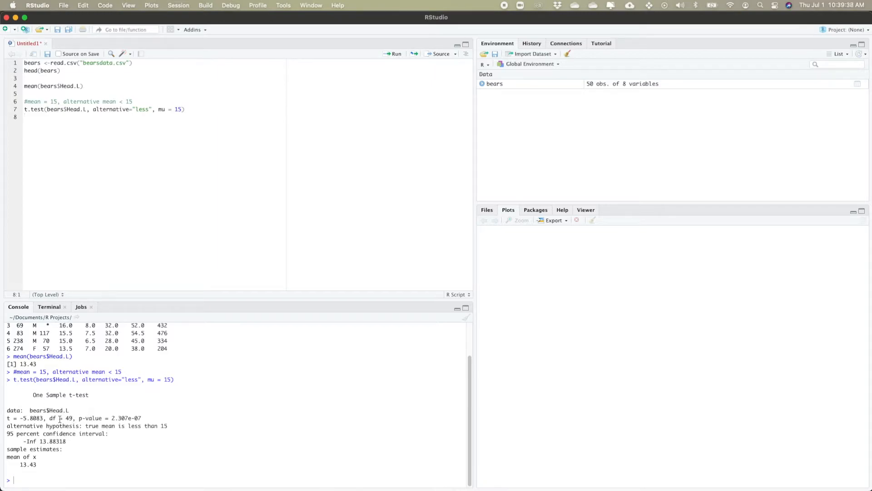
# - Examine the test statistic, degrees of freedom, p-value, alternative hypothesis and confidence interval in the one-sample t-test output
pyautogui.moveTo(19, 418); pyautogui.dragTo(141, 417)
pyautogui.moveTo(178, 427); pyautogui.dragTo(7, 425)
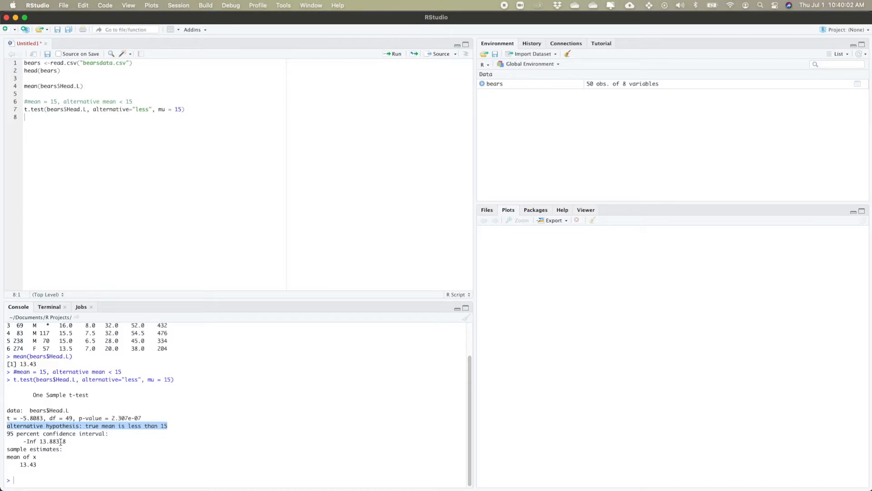
pyautogui.moveTo(69, 442); pyautogui.dragTo(16, 432)
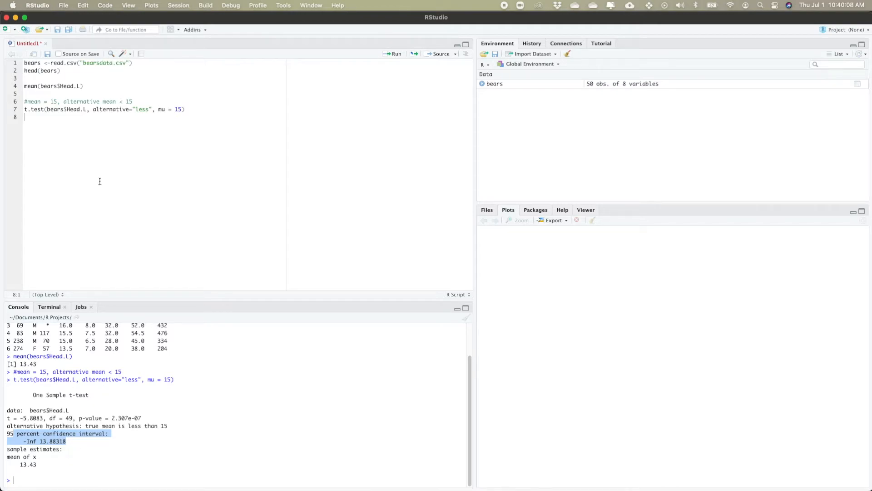
# - Change the Head.L t-test's alternative to "two.sided", rerun it and highlight its 95 percent confidence interval
pyautogui.click(149, 110)
pyautogui.press('BackSpace')
pyautogui.press('BackSpace')
pyautogui.press('BackSpace')
pyautogui.press('BackSpace')
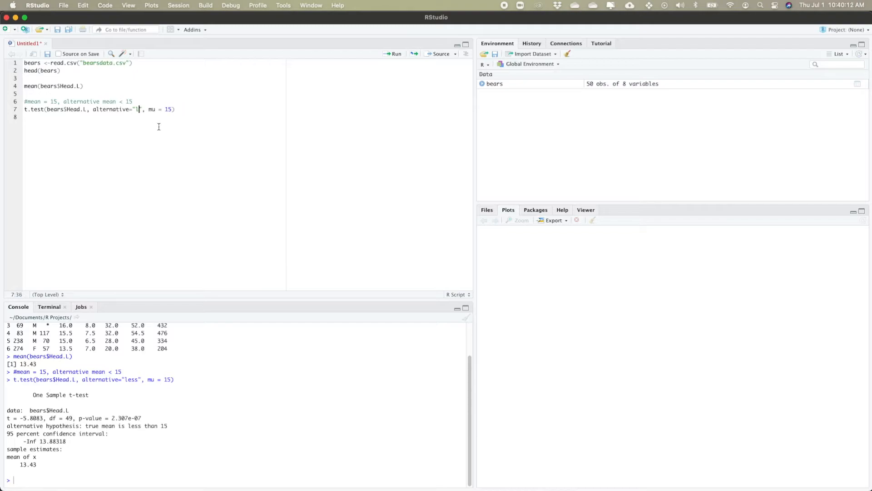
pyautogui.write('two.sided')
pyautogui.click(397, 54)
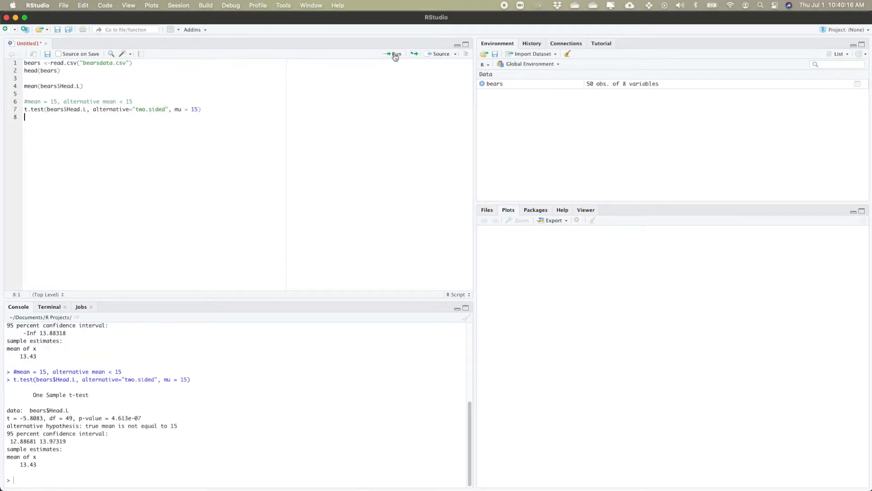
pyautogui.moveTo(71, 439); pyautogui.dragTo(6, 433)
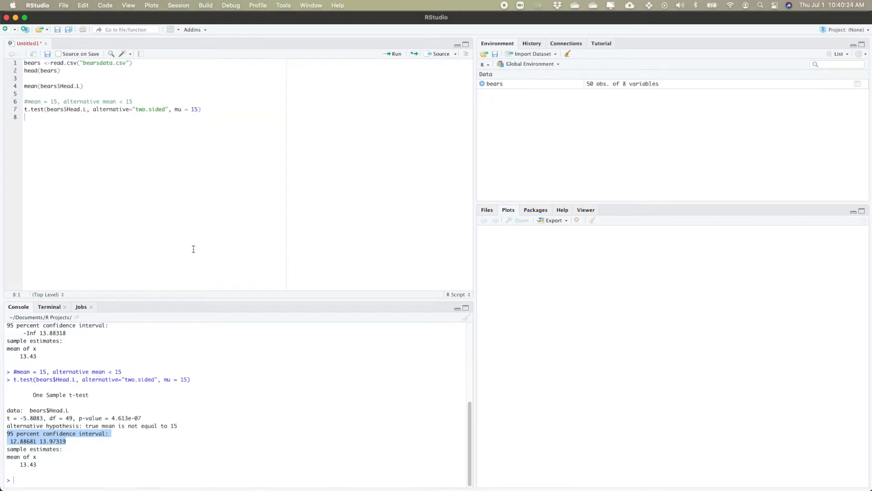
# - Add the comment "#Does Chest Girth change with gender? Do male or females have a larger chest girth, or is the same for each?"
pyautogui.click(76, 180)
pyautogui.press('Return')
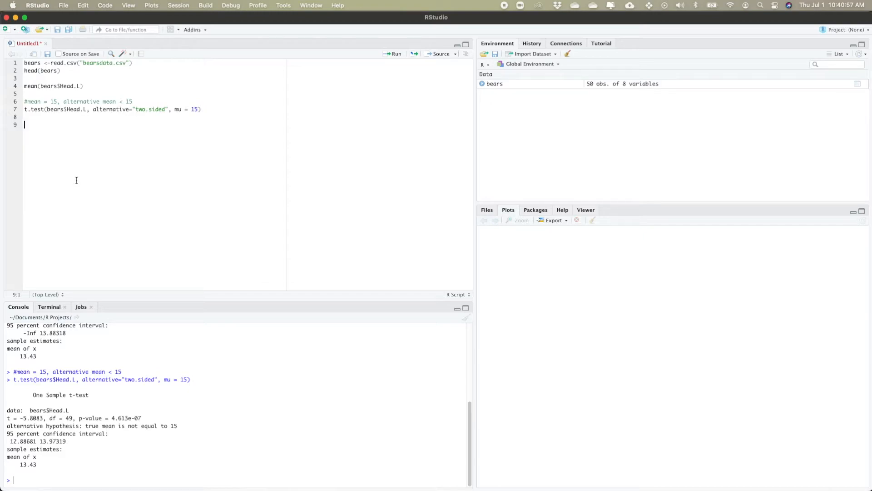
pyautogui.write('#')
pyautogui.write('Does Chest Girth change with gender? ')
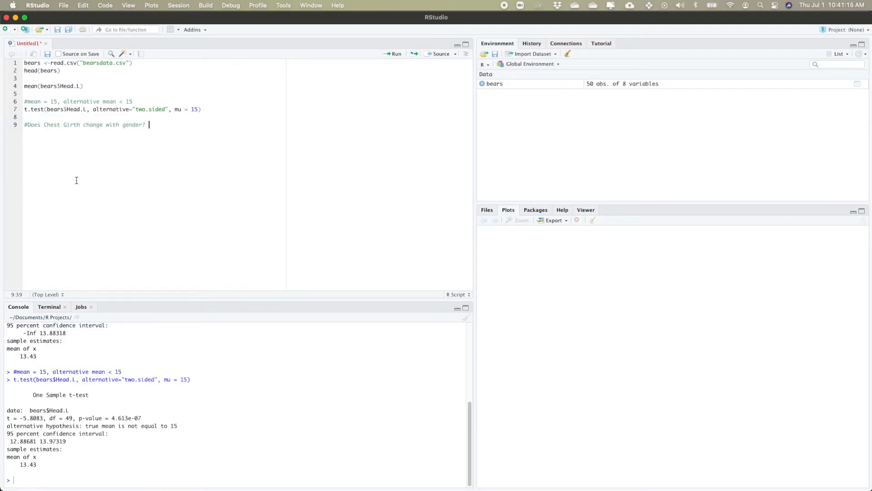
pyautogui.write('Do male or females have a larger chest girth, or')
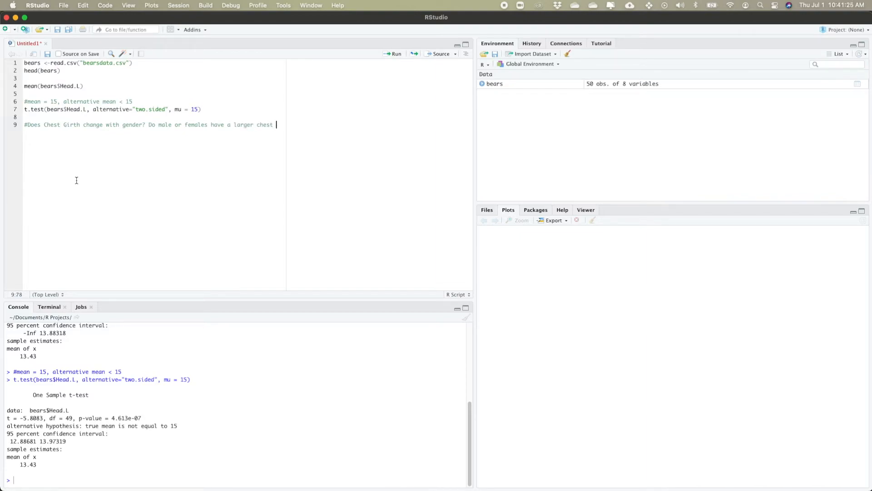
pyautogui.write(' is the same fo')
pyautogui.write('r each?')
pyautogui.press('Return')
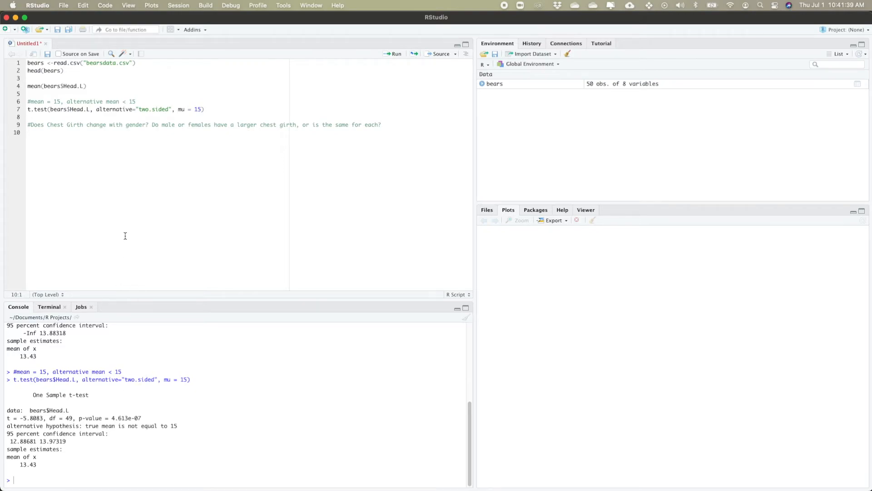
# - Begin a t.test call under the gender comment with the male chest girths, bears$Chest.G[bears$Sex=="M"], as the first sample
pyautogui.write('t.t')
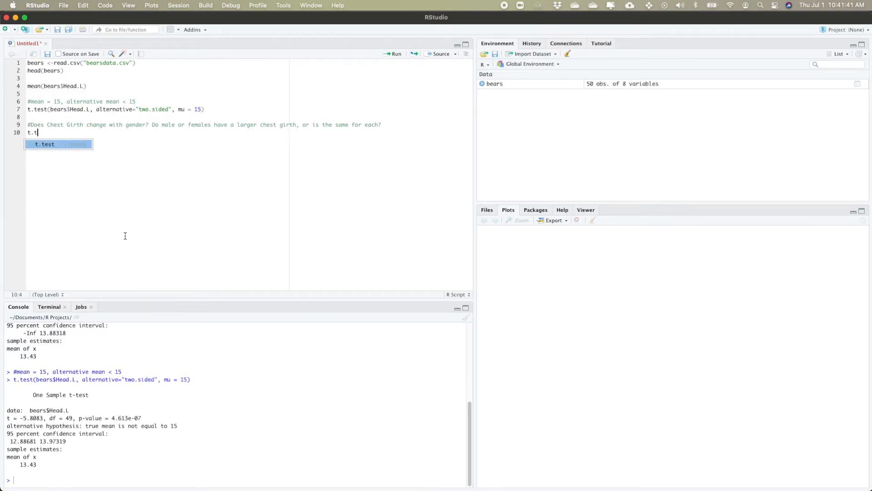
pyautogui.write('est(')
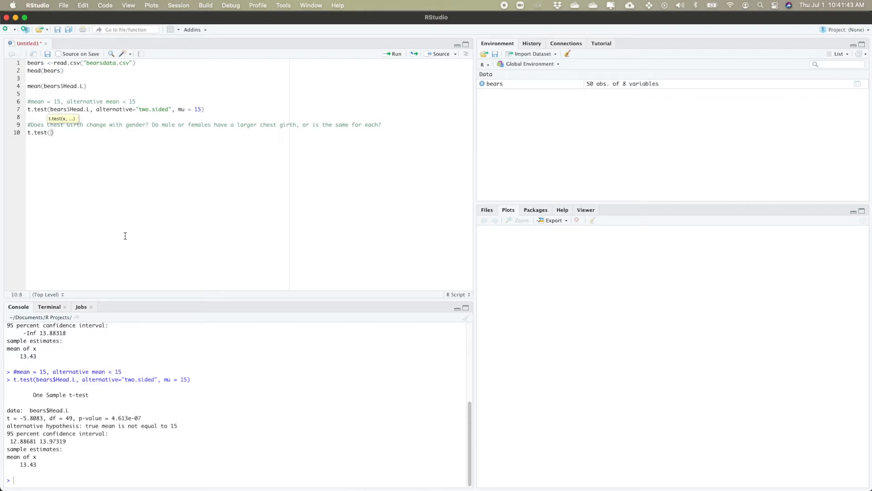
pyautogui.write('bears$')
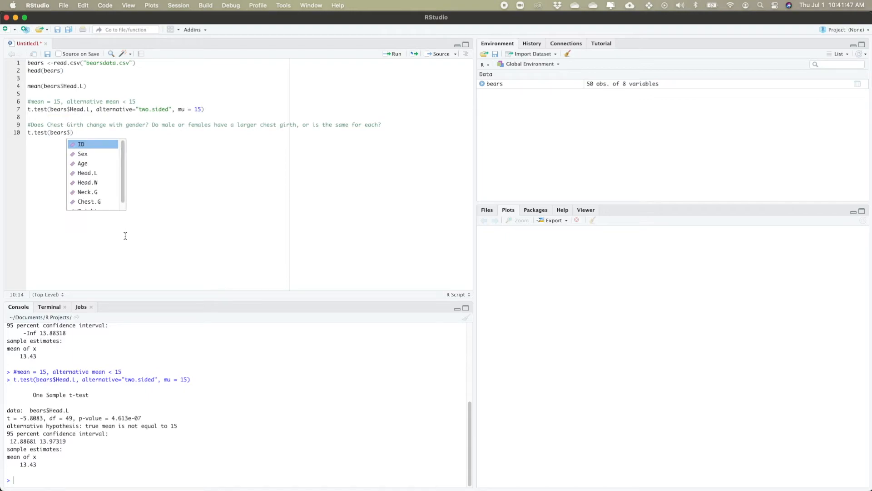
pyautogui.write('Chest.G')
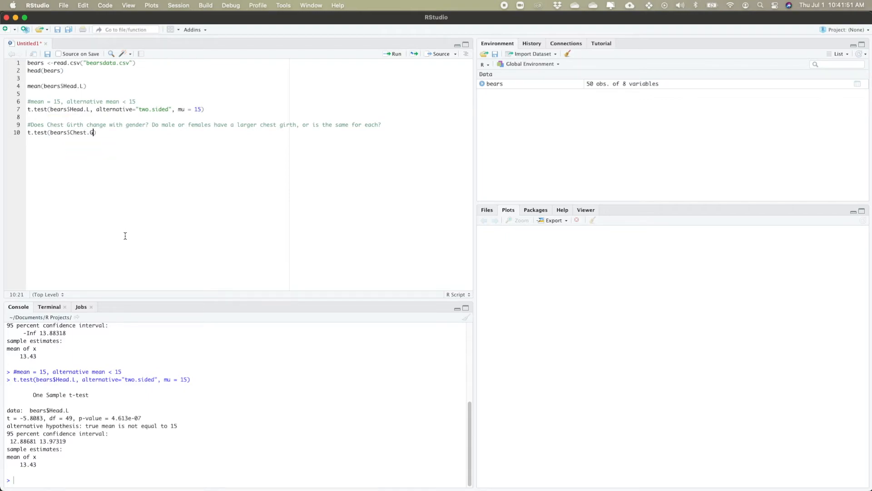
pyautogui.write('[bears$')
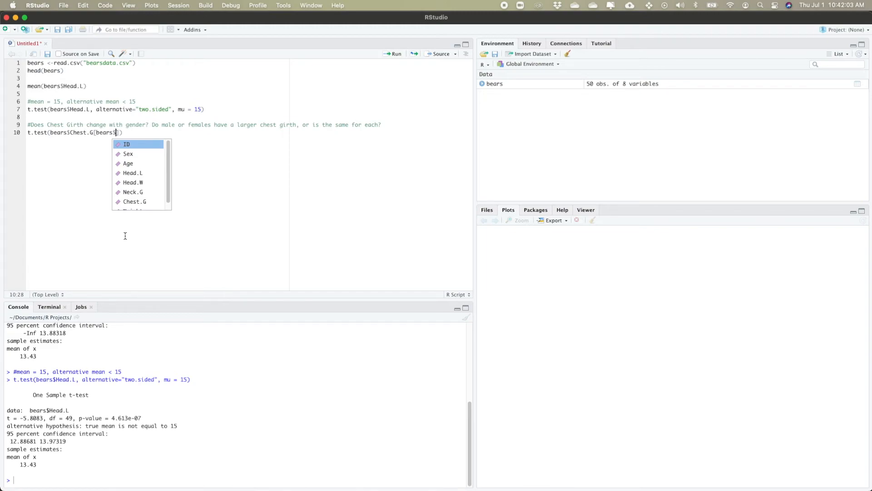
pyautogui.write('Sex==')
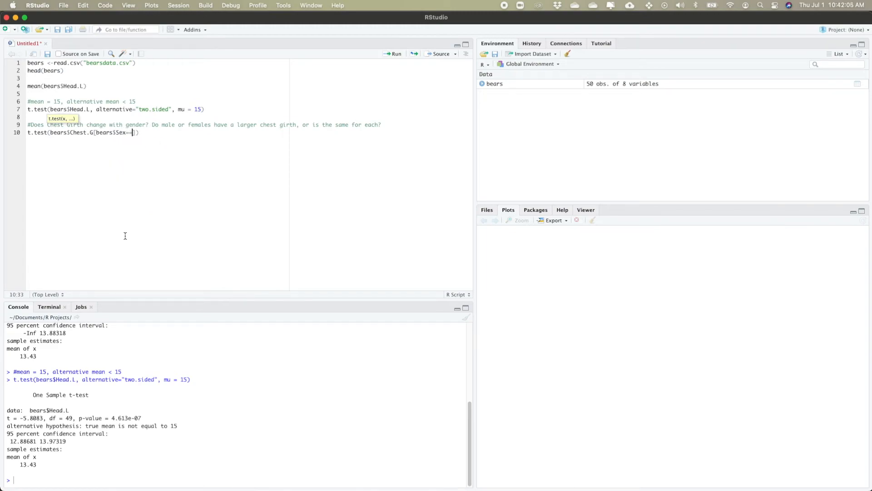
pyautogui.write('"M')
pyautogui.press('Left')
pyautogui.press('Left')
pyautogui.press('Left')
pyautogui.press('Right')
pyautogui.press('Right')
pyautogui.press('Right')
pyautogui.write(', ')
# - Add the female chest girths, bears$Chest.G[bears$Sex=="F"], as the second sample and run the two-sample t-test
pyautogui.write('bears')
pyautogui.write('$Chest.')
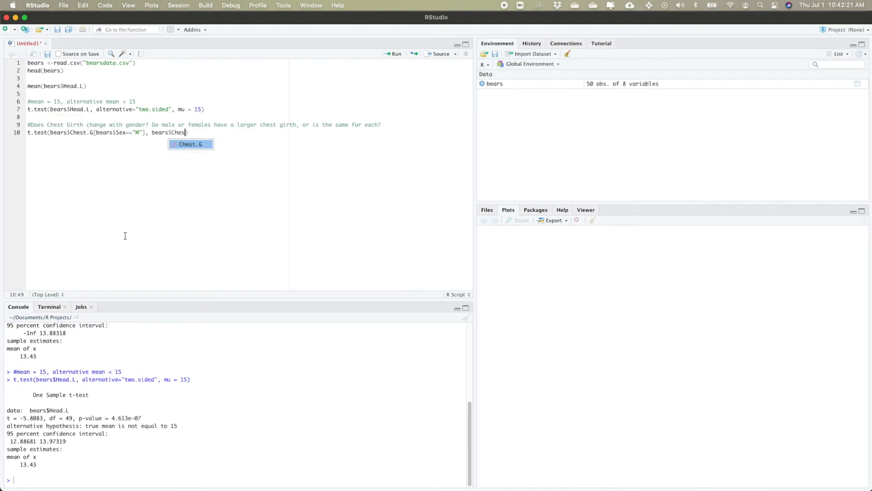
pyautogui.write('G[be')
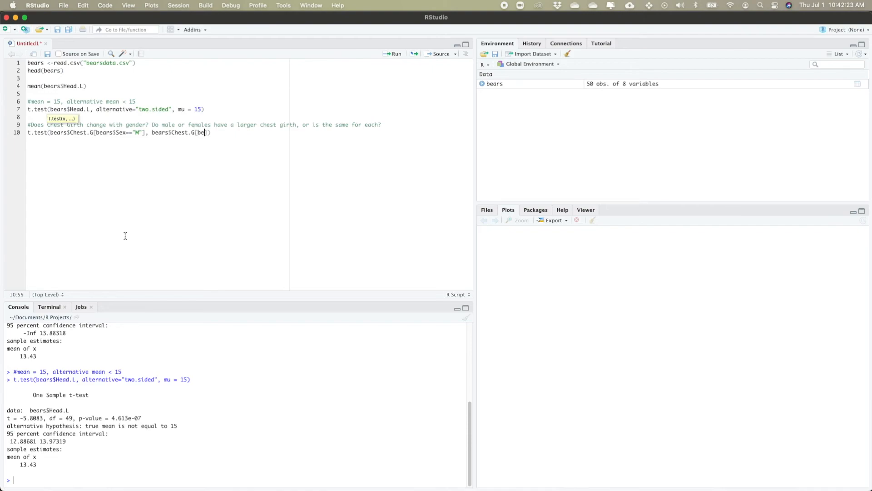
pyautogui.write('st')
pyautogui.press('BackSpace')
pyautogui.press('BackSpace')
pyautogui.write('ars$Sex')
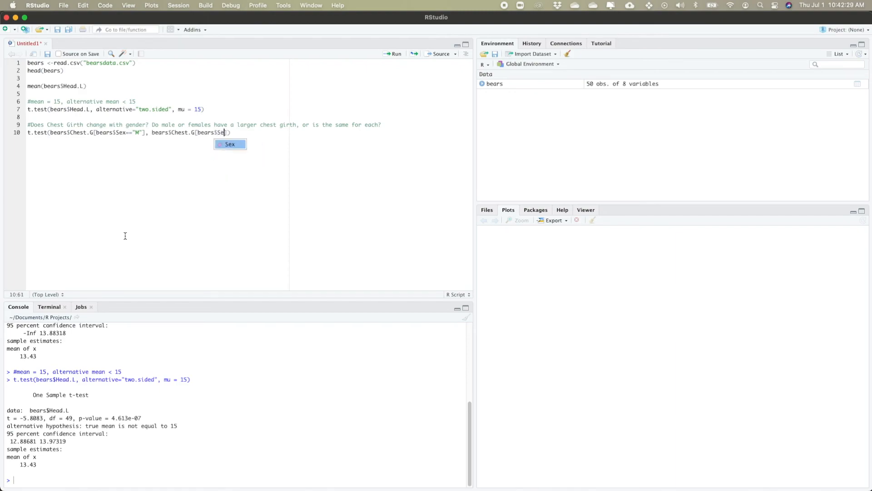
pyautogui.write('==')
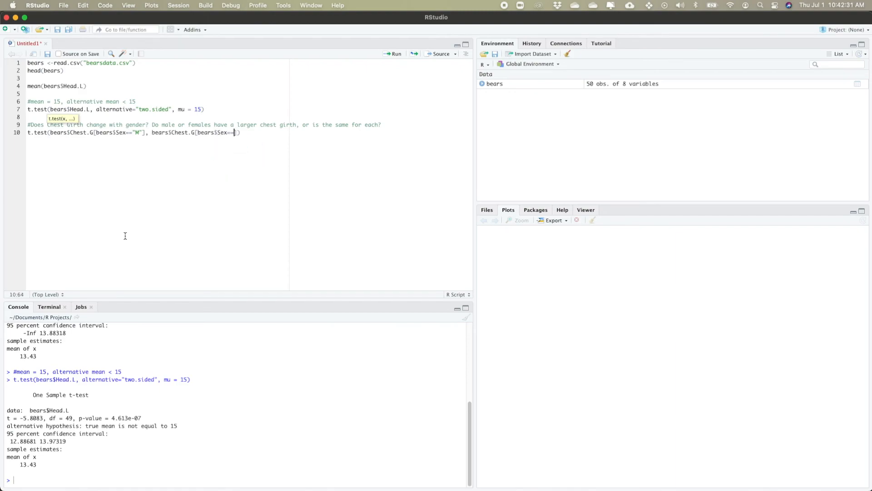
pyautogui.write('"F')
pyautogui.click(394, 53)
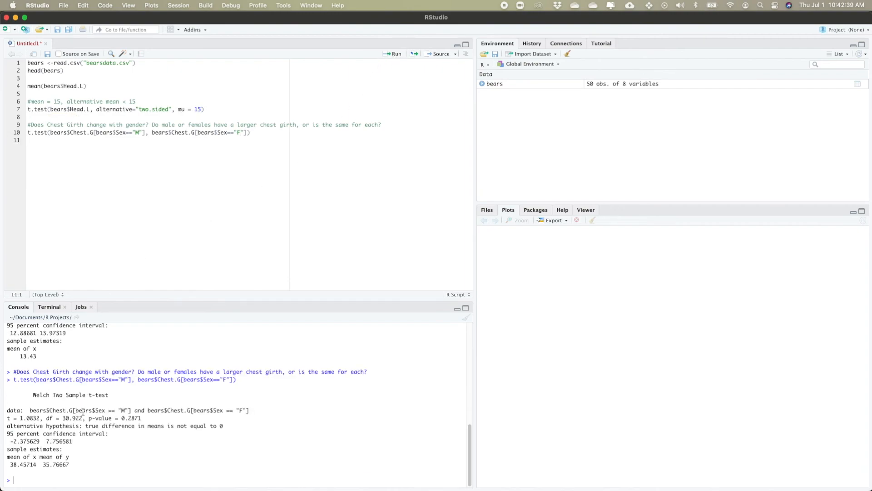
# - Examine the alternative hypothesis and the p-value in the two-sample chest girth t-test output
pyautogui.moveTo(86, 426); pyautogui.dragTo(223, 425)
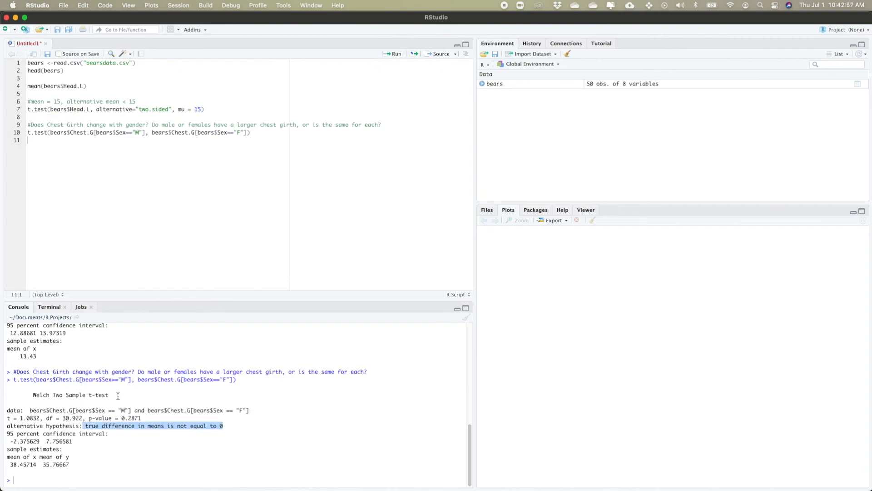
pyautogui.click(93, 417)
pyautogui.moveTo(98, 418); pyautogui.dragTo(144, 417)
pyautogui.moveTo(76, 425); pyautogui.dragTo(223, 425)
pyautogui.moveTo(121, 418); pyautogui.dragTo(142, 419)
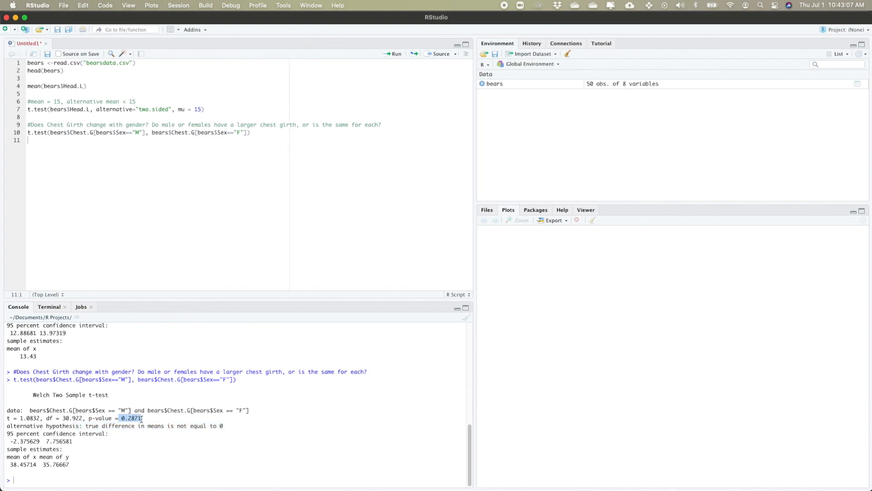